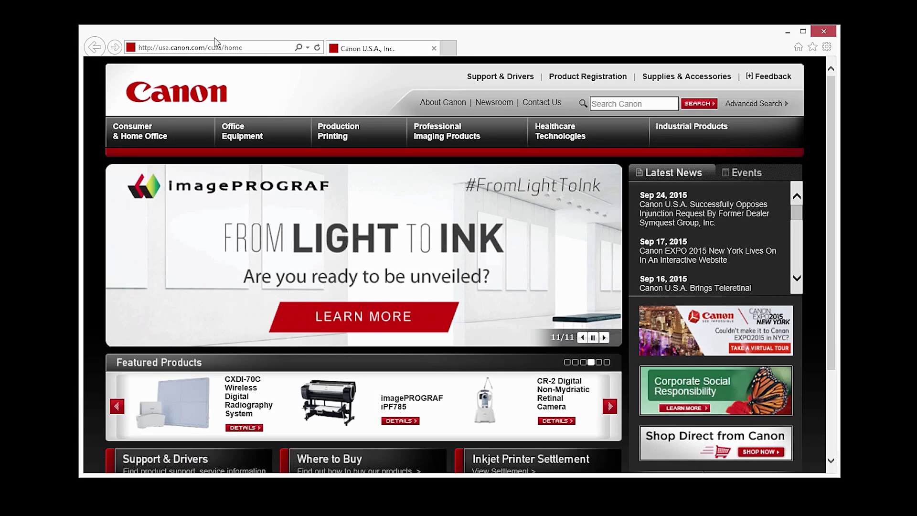
# Go to canon.com/ijsetup, start Set Up, and pick U.S.A. as the region.
pyautogui.click(219, 48)
pyautogui.write('canon')
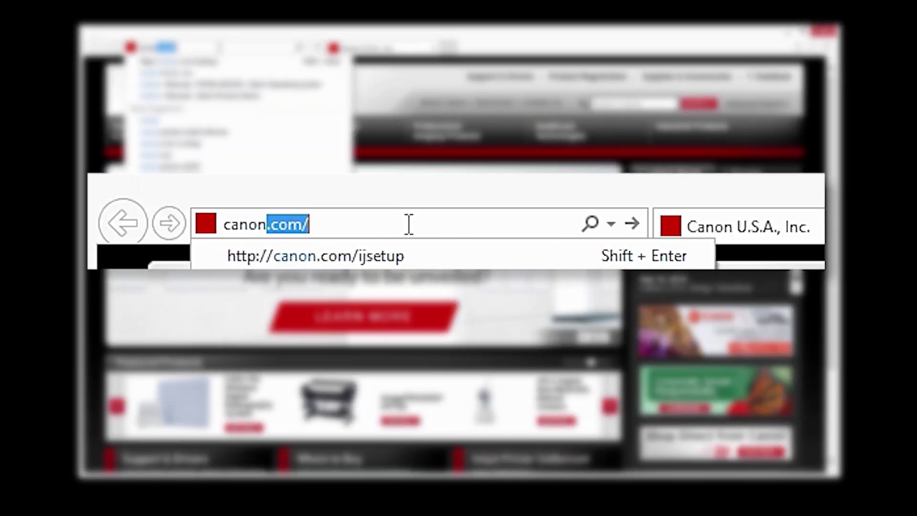
pyautogui.write('.com')
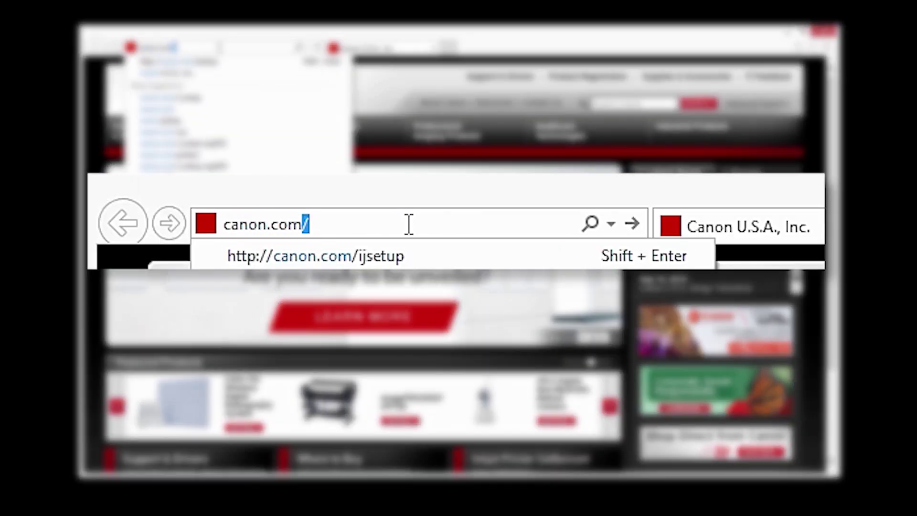
pyautogui.write('/ijsetup')
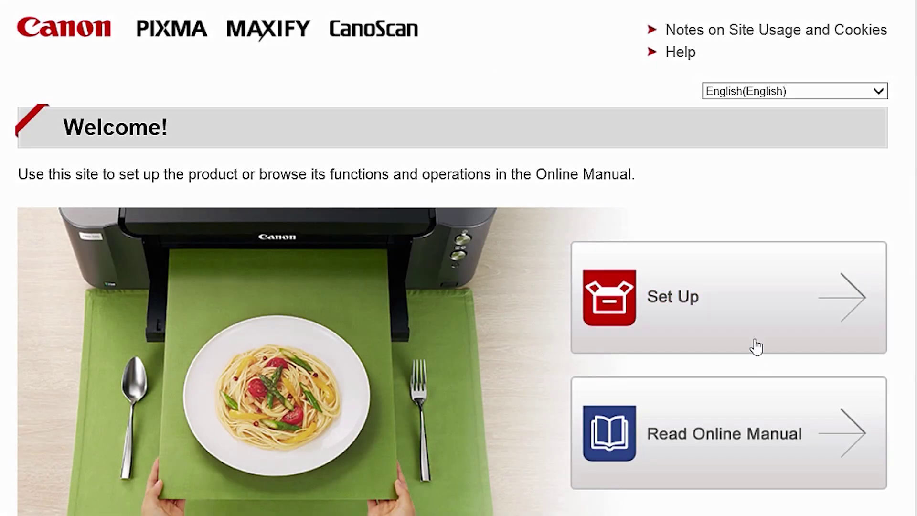
pyautogui.click(753, 332)
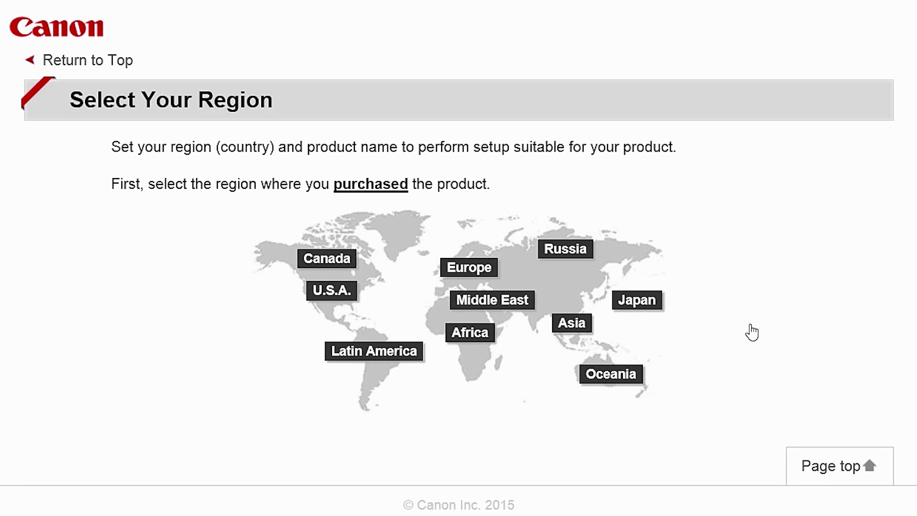
pyautogui.click(340, 290)
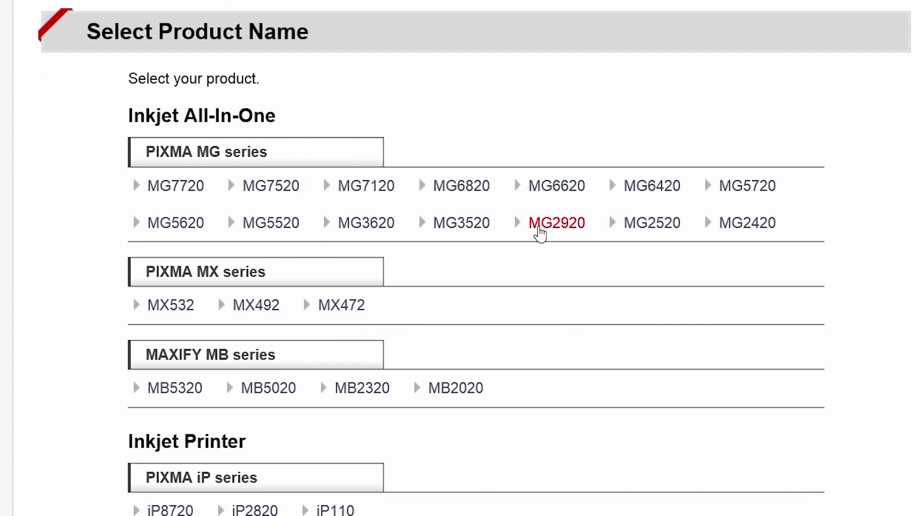
# Choose MG2920, Connecting to Computer, Windows PC, and download the setup file.
pyautogui.click(555, 233)
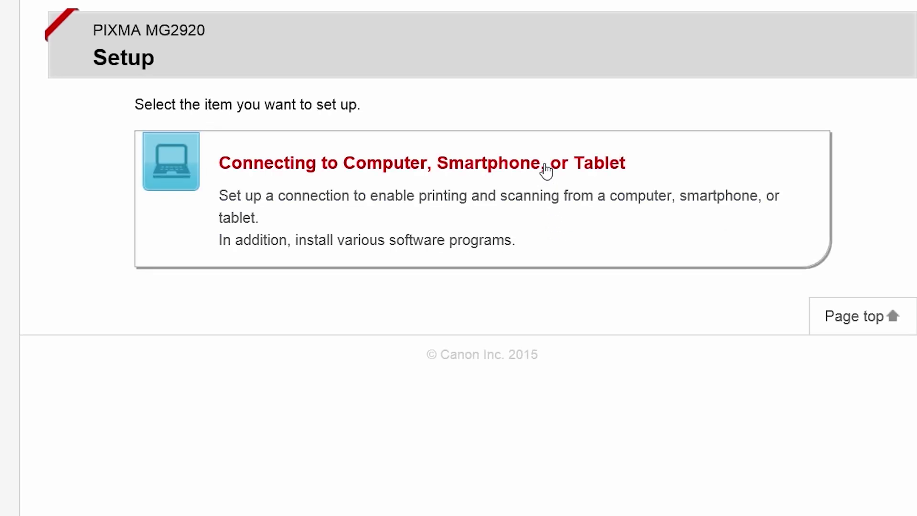
pyautogui.click(546, 169)
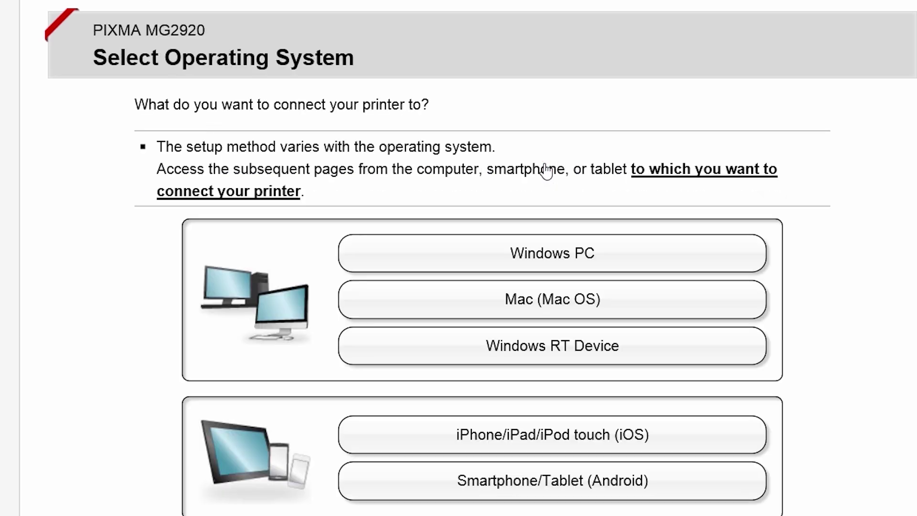
pyautogui.click(562, 252)
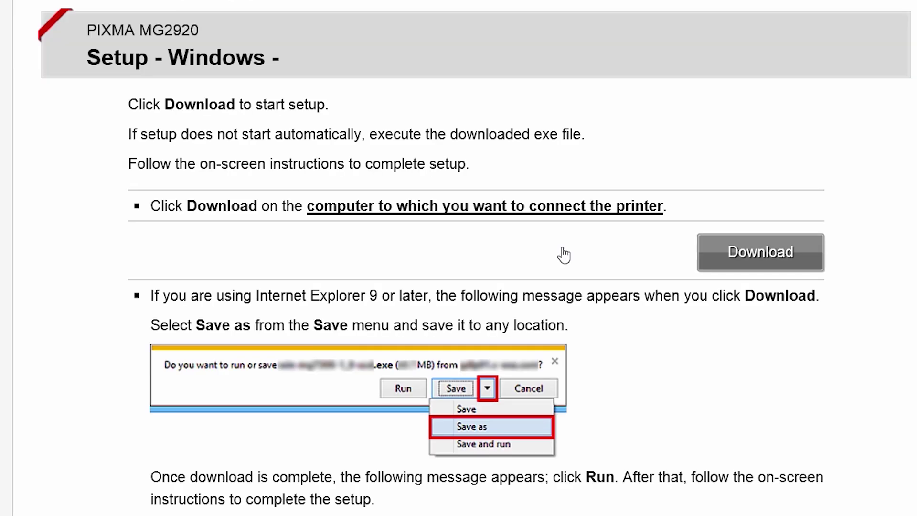
pyautogui.click(732, 264)
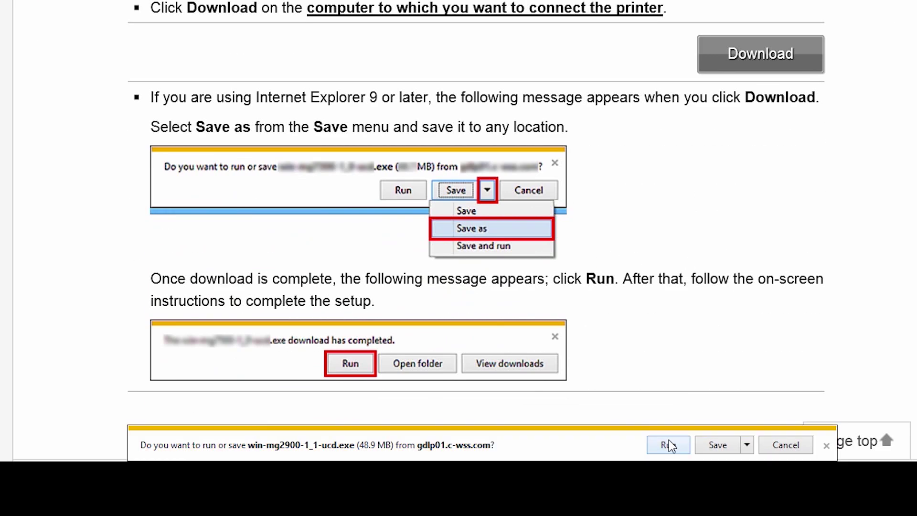
# Run win-mg2900-1_1-ucd.exe and keep Wireless LAN with Access Point Connection.
pyautogui.click(669, 445)
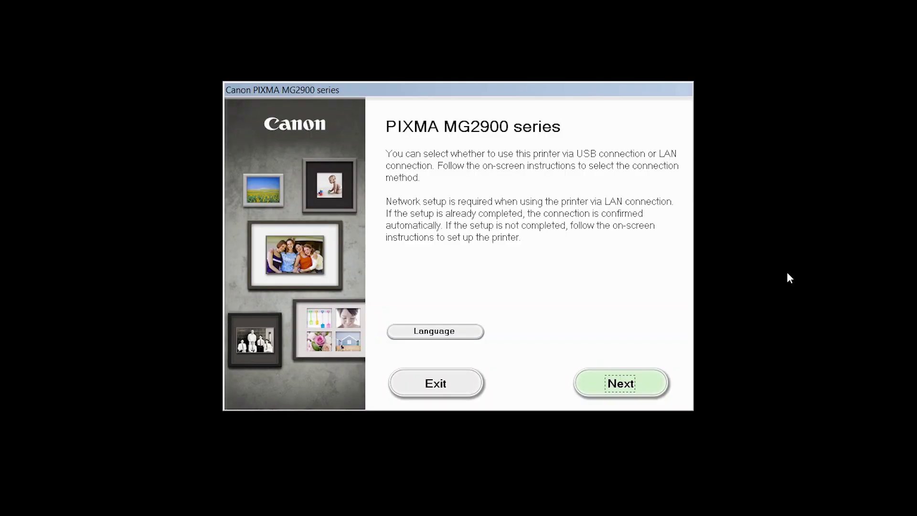
pyautogui.click(631, 385)
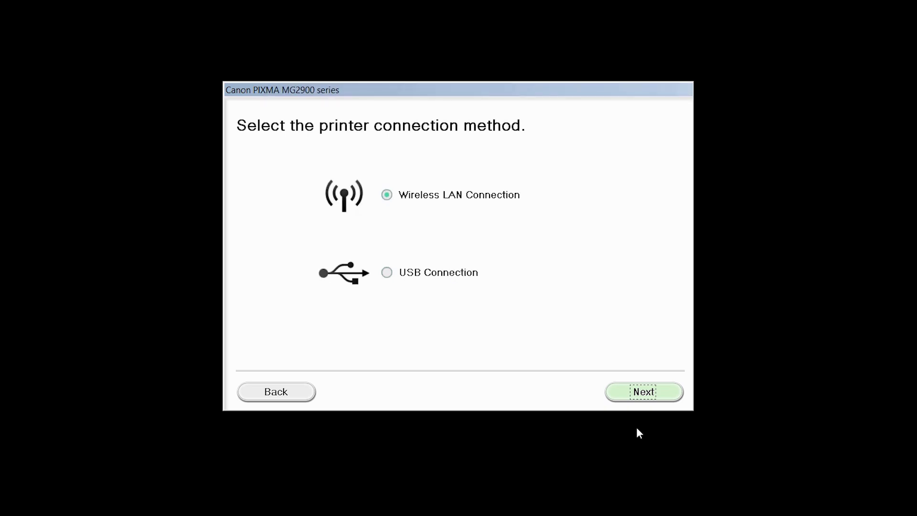
pyautogui.click(640, 397)
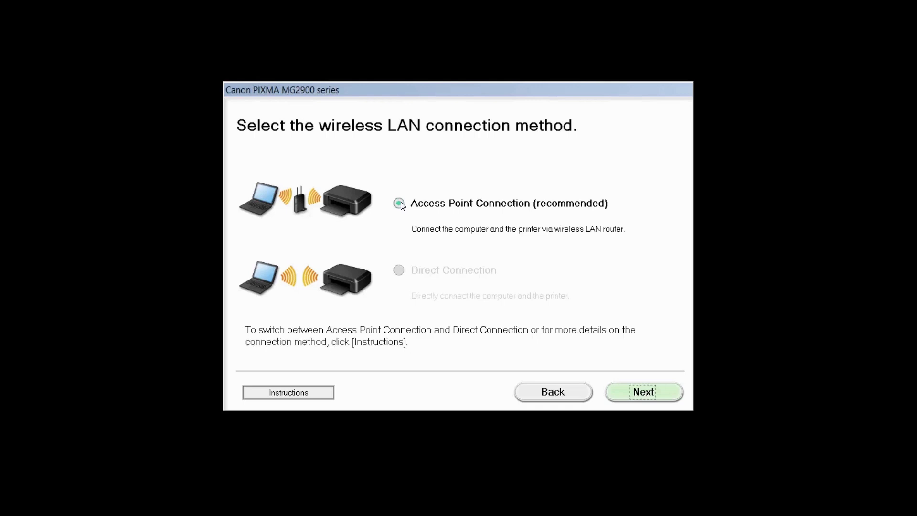
pyautogui.click(641, 398)
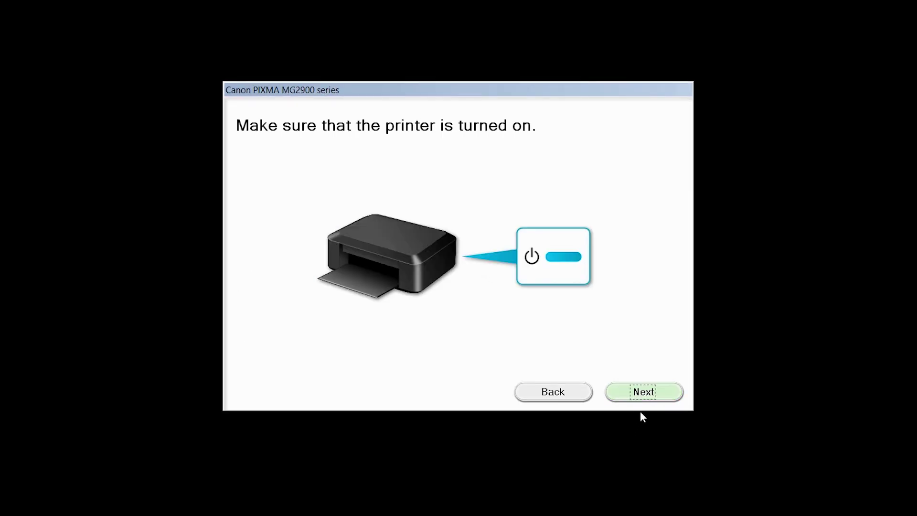
# Search for the printer, then mark 'Setting printer could not be found on the list'.
pyautogui.click(645, 399)
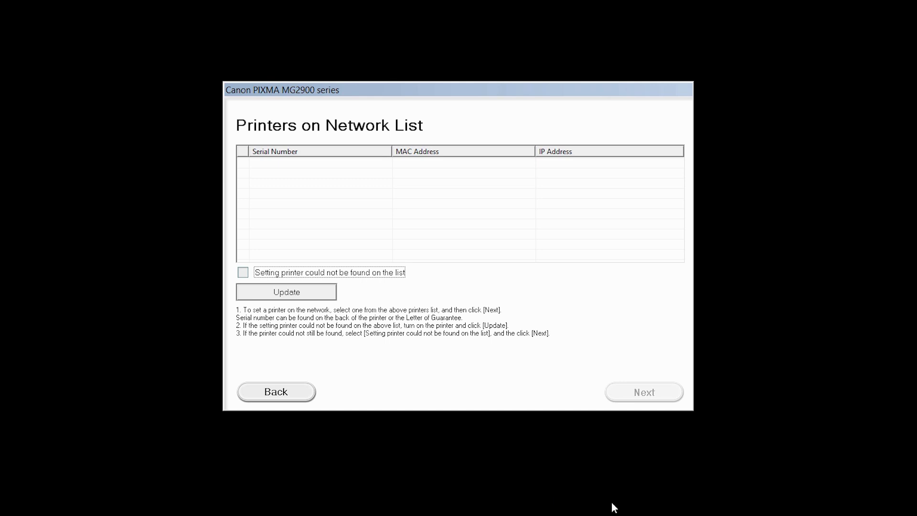
pyautogui.click(244, 273)
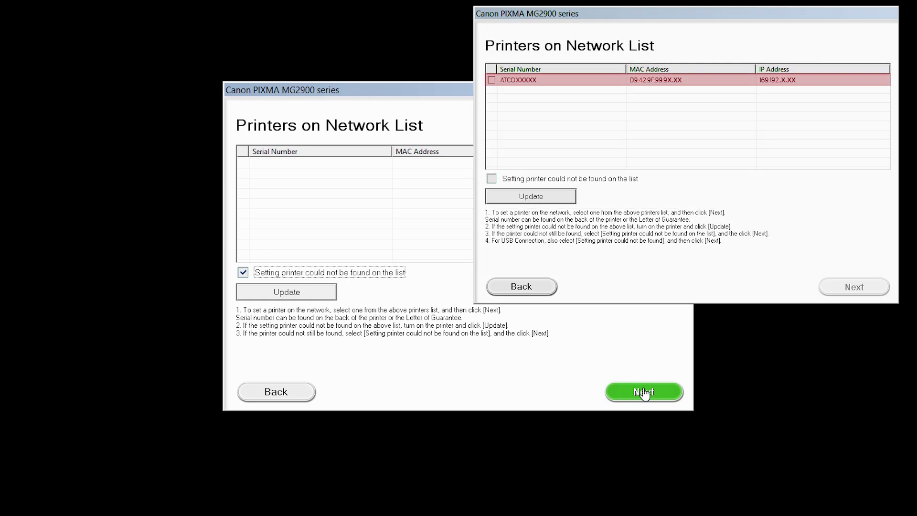
pyautogui.click(645, 393)
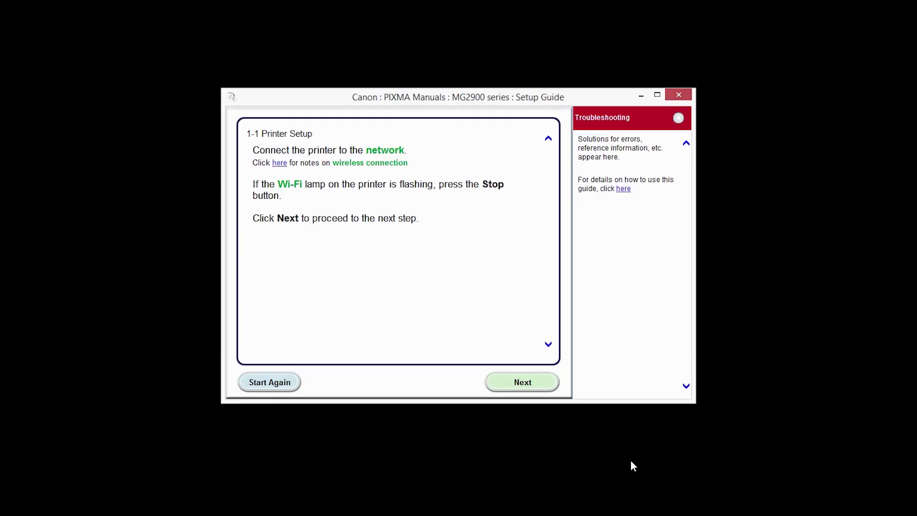
# Advance the Setup Guide's printer network steps until the installer finds the printer.
pyautogui.click(544, 390)
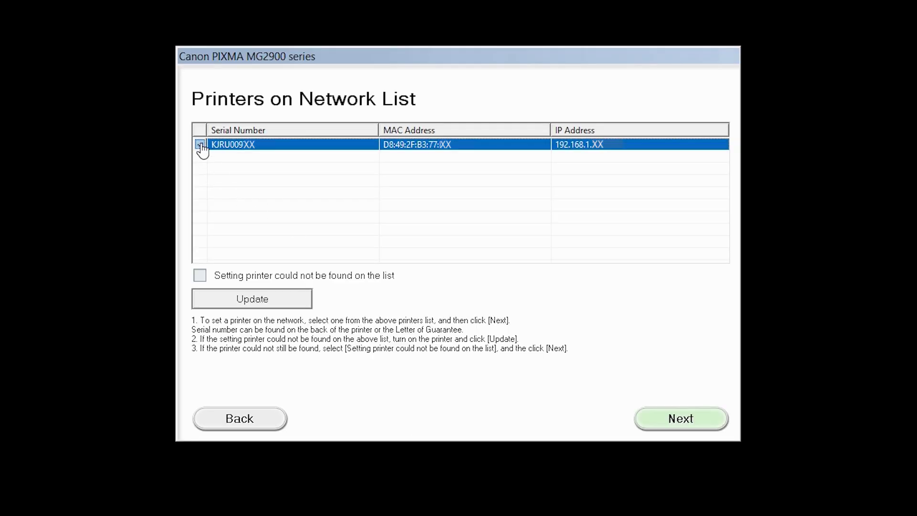
pyautogui.click(201, 145)
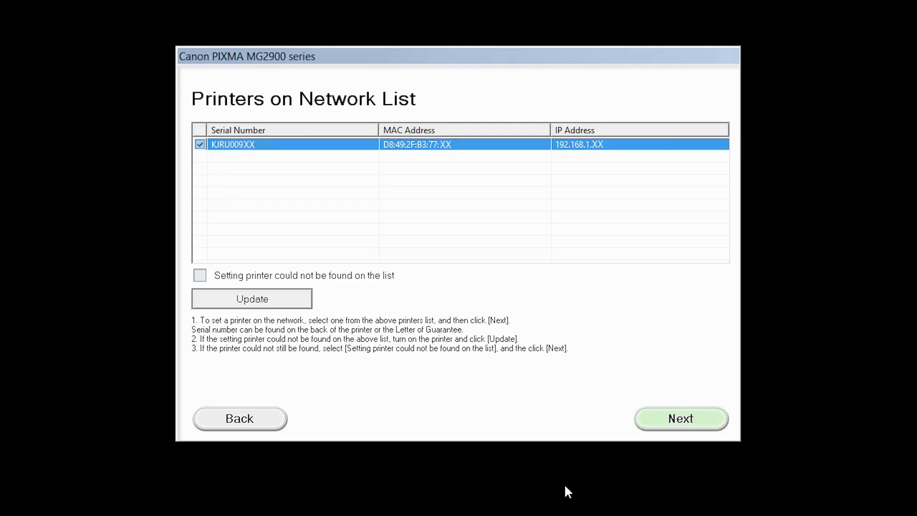
# Connect to the listed printer and select all seven software items, including XPS Driver.
pyautogui.click(690, 423)
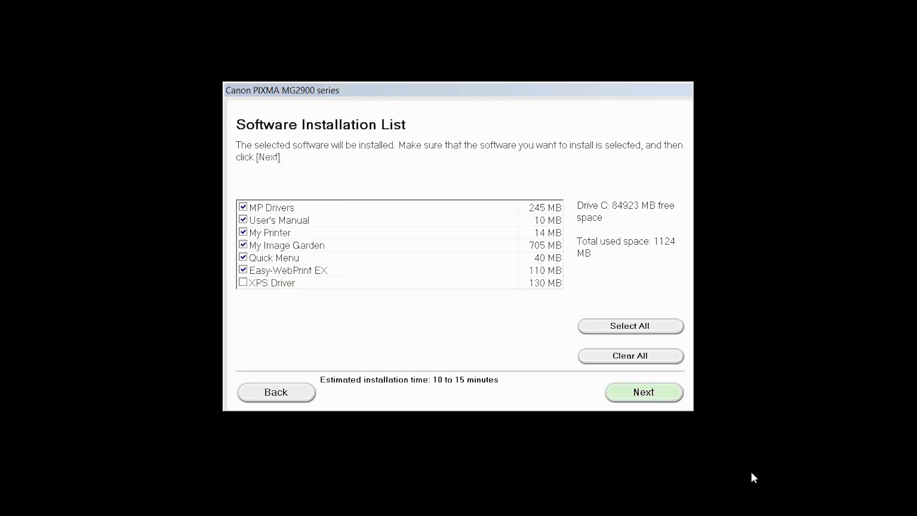
pyautogui.click(644, 332)
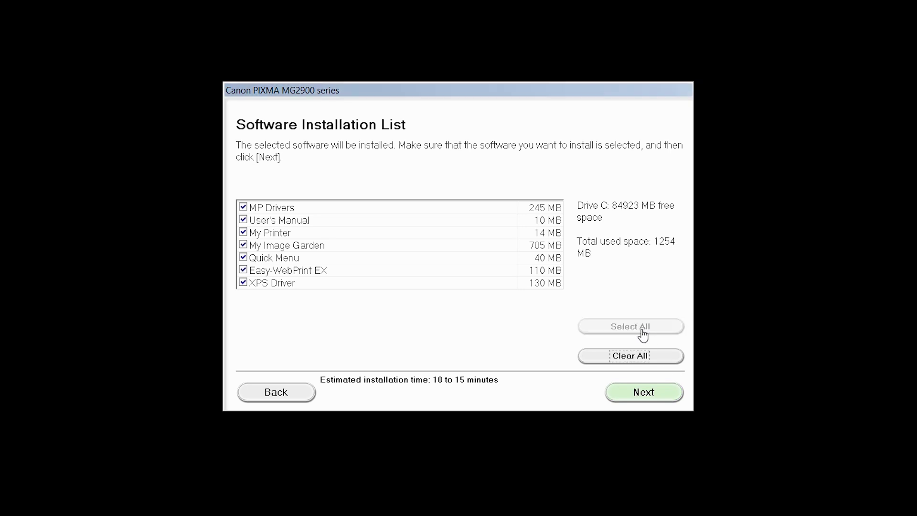
pyautogui.click(649, 393)
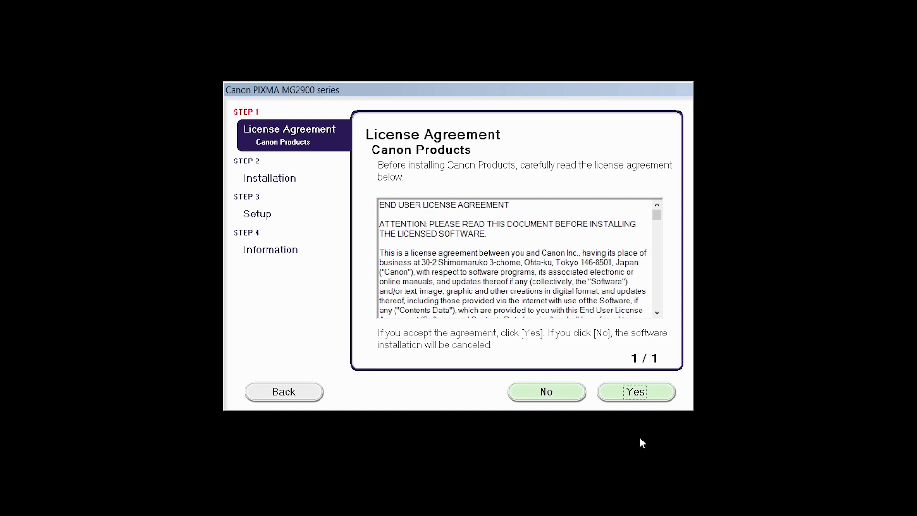
# Accept the Canon license agreement and install the drivers and software.
pyautogui.click(636, 393)
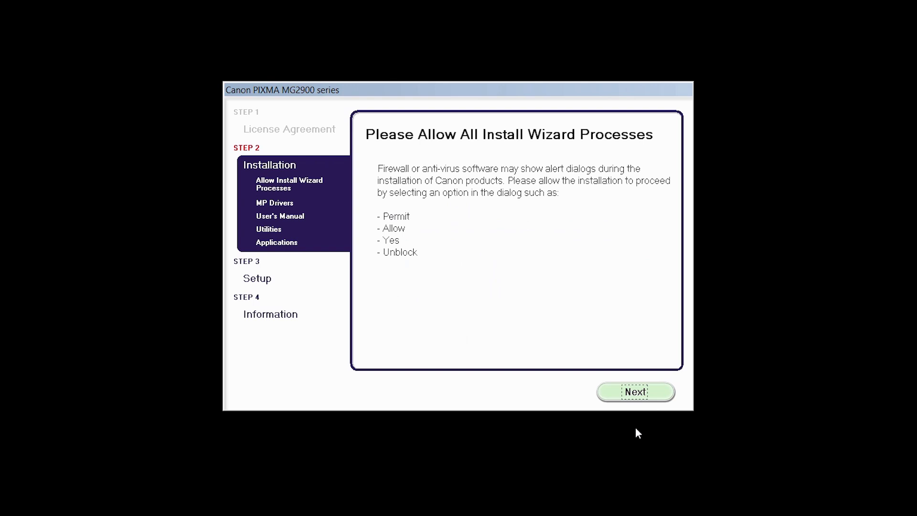
pyautogui.click(638, 403)
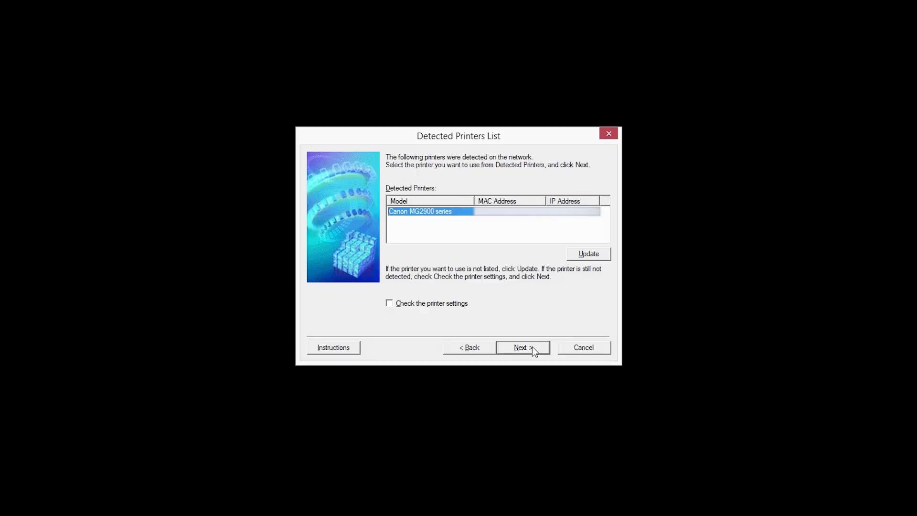
# Use the detected Canon MG2900 series printer and continue past Print Head Alignment.
pyautogui.click(533, 346)
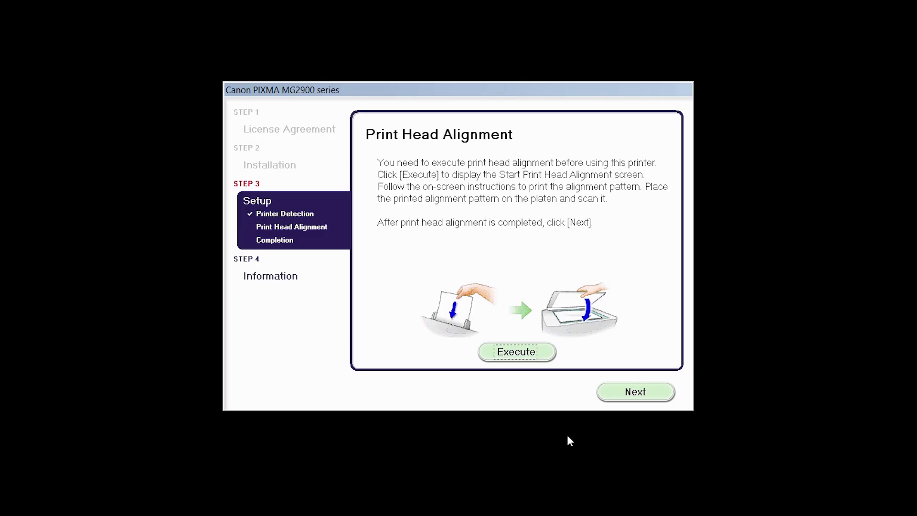
pyautogui.click(632, 396)
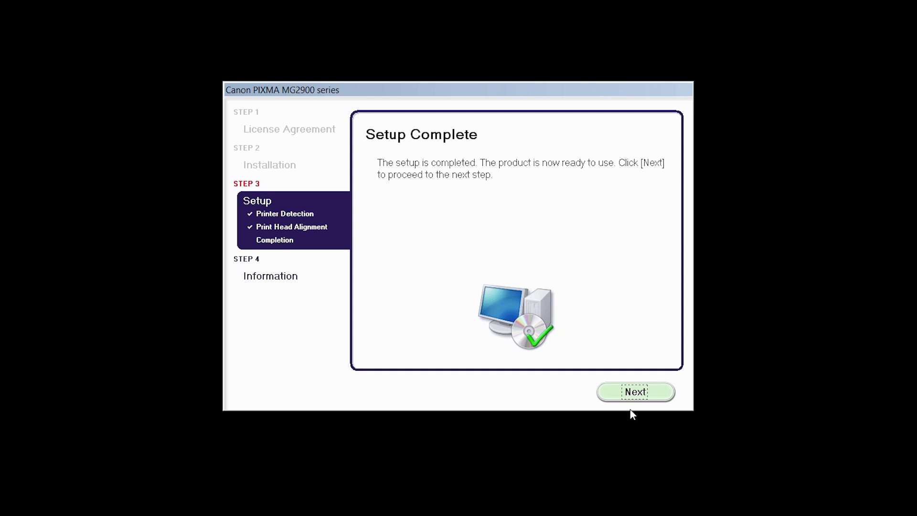
# Continue past Setup Complete and User Registration, and agree to the Extended Survey Program.
pyautogui.click(635, 397)
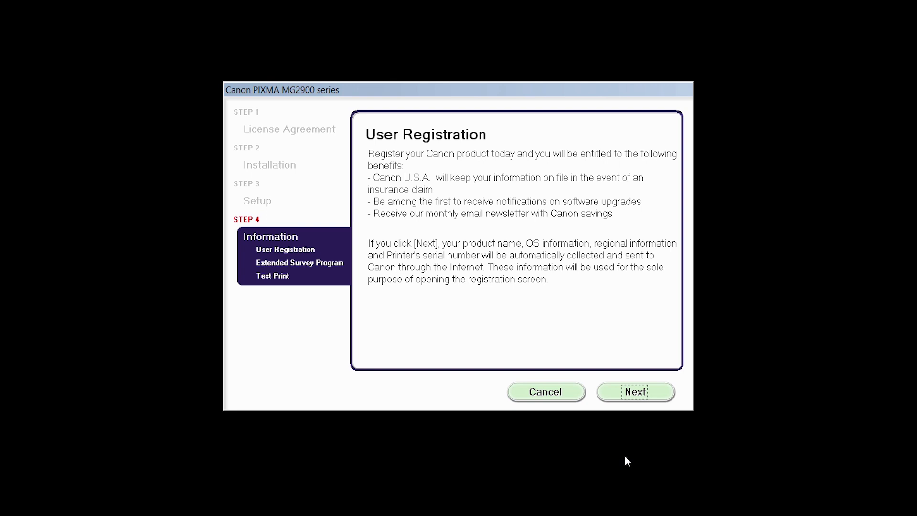
pyautogui.click(631, 399)
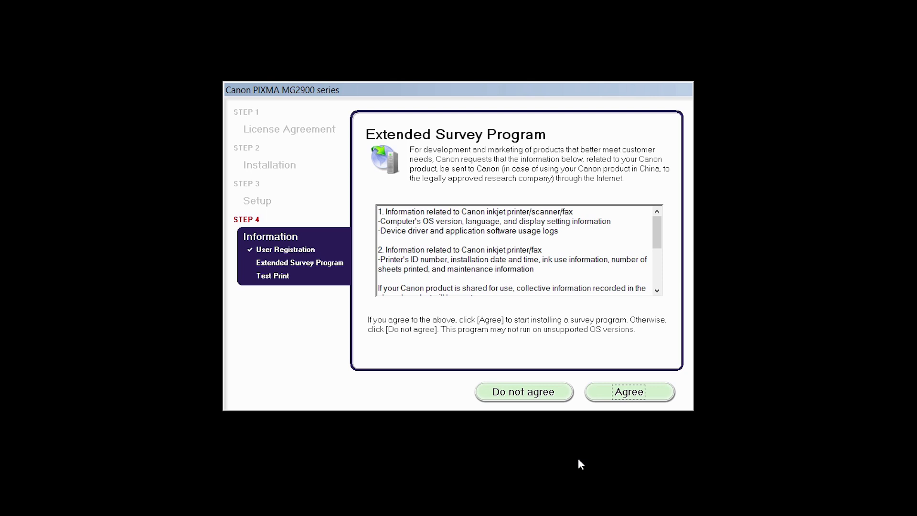
pyautogui.click(614, 403)
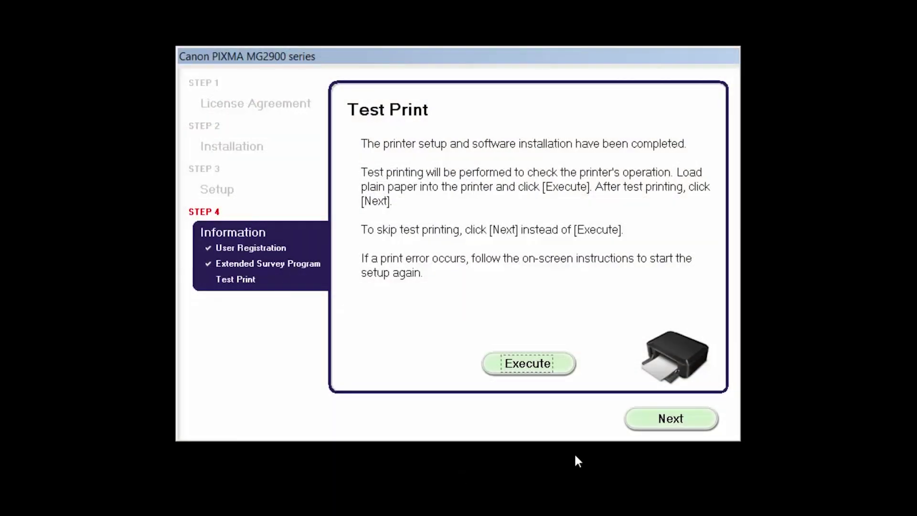
# Skip the test print and finish, reaching 'Installation completed successfully.'.
pyautogui.click(661, 427)
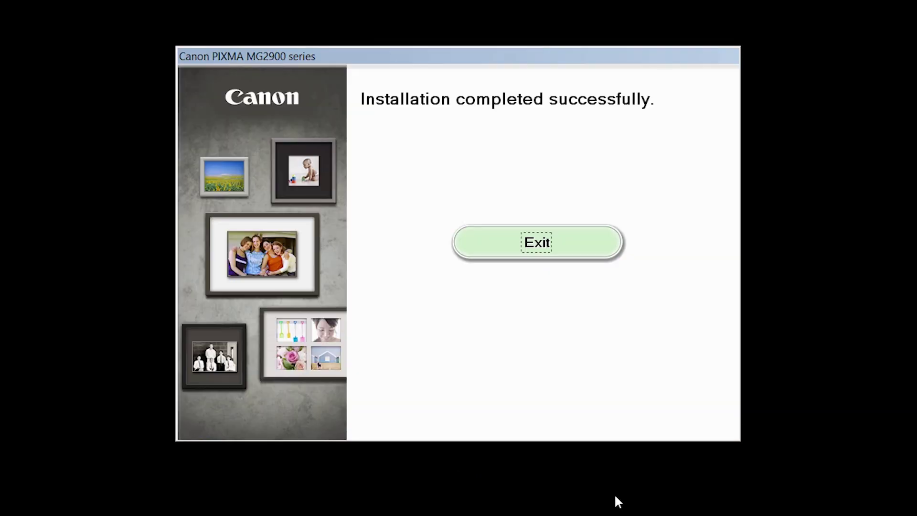